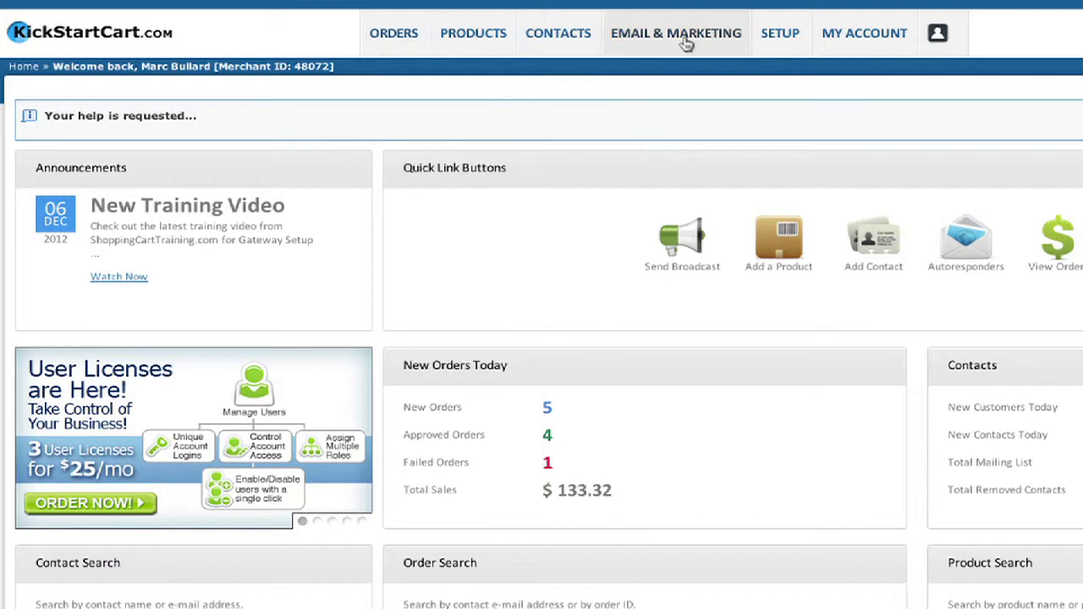
Sign in to the merchant account with the saved login and open the Autoresponder Campaigns list.
left_click(690, 41)
left_click(667, 72)
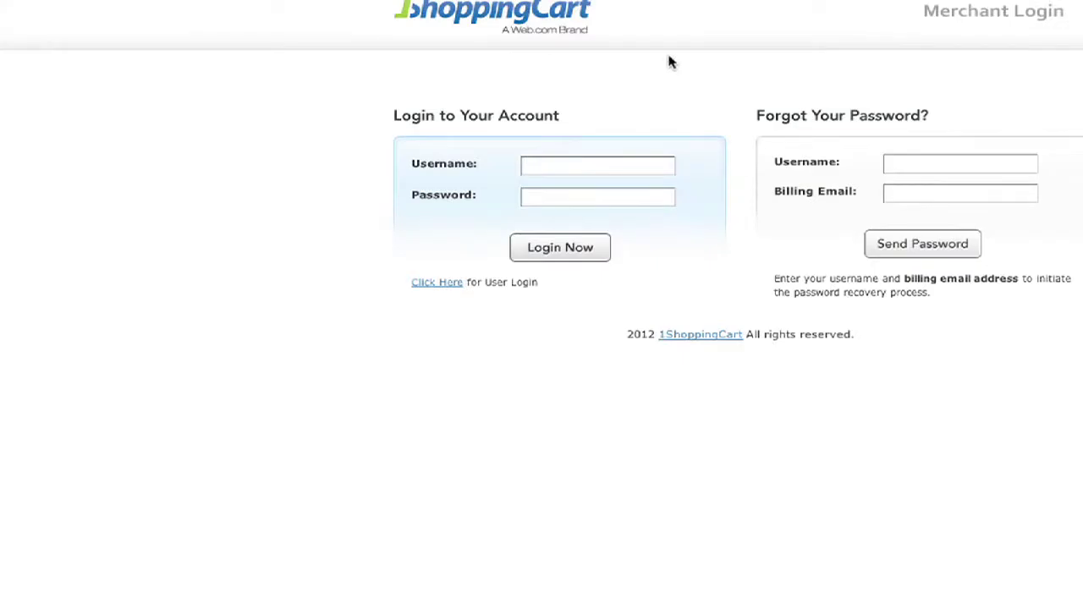
left_click(60, 12)
left_click(42, 33)
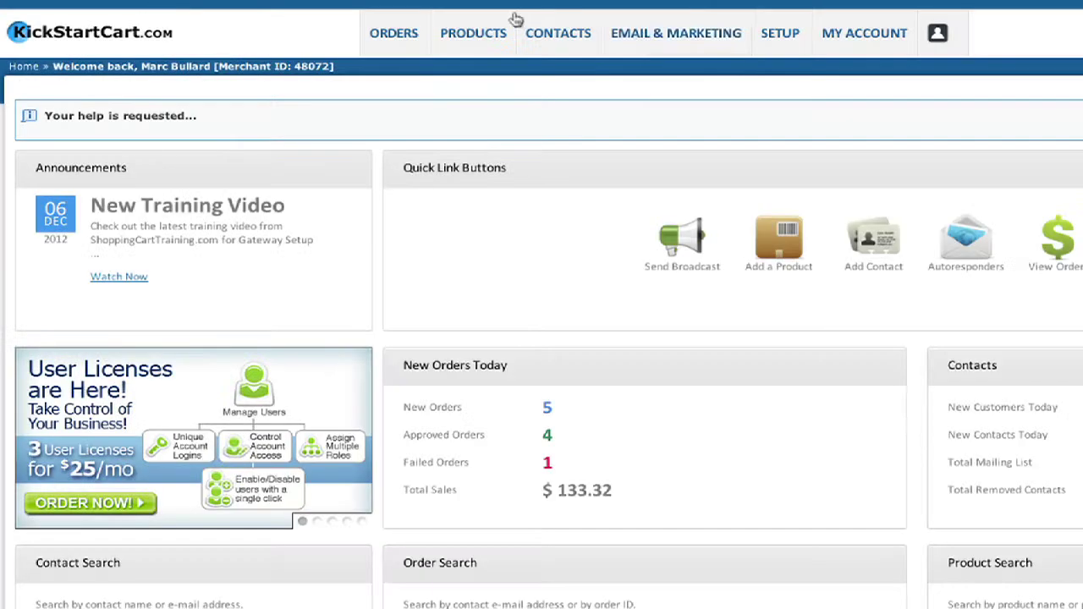
mouse_move(641, 38)
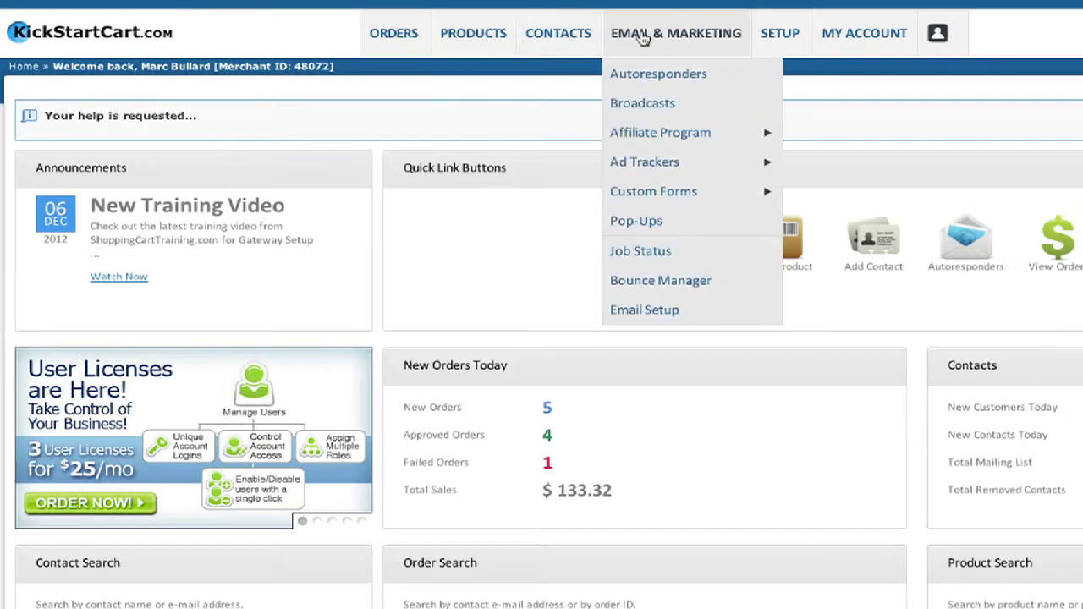
left_click(636, 75)
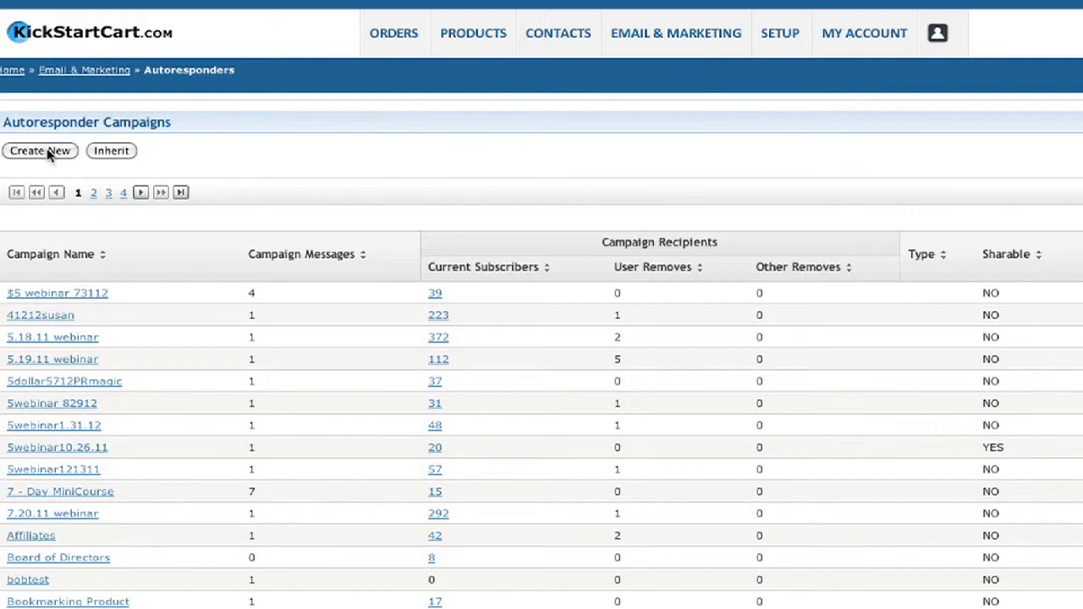
left_click(47, 154)
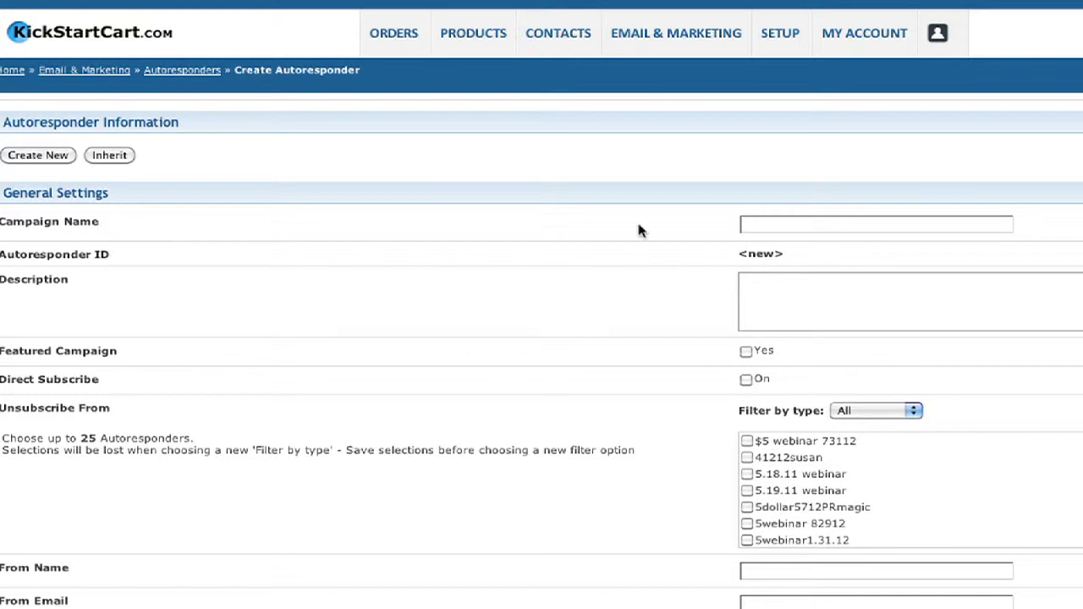
Name the new autoresponder campaign 'ebookoptin'.
left_click(785, 224)
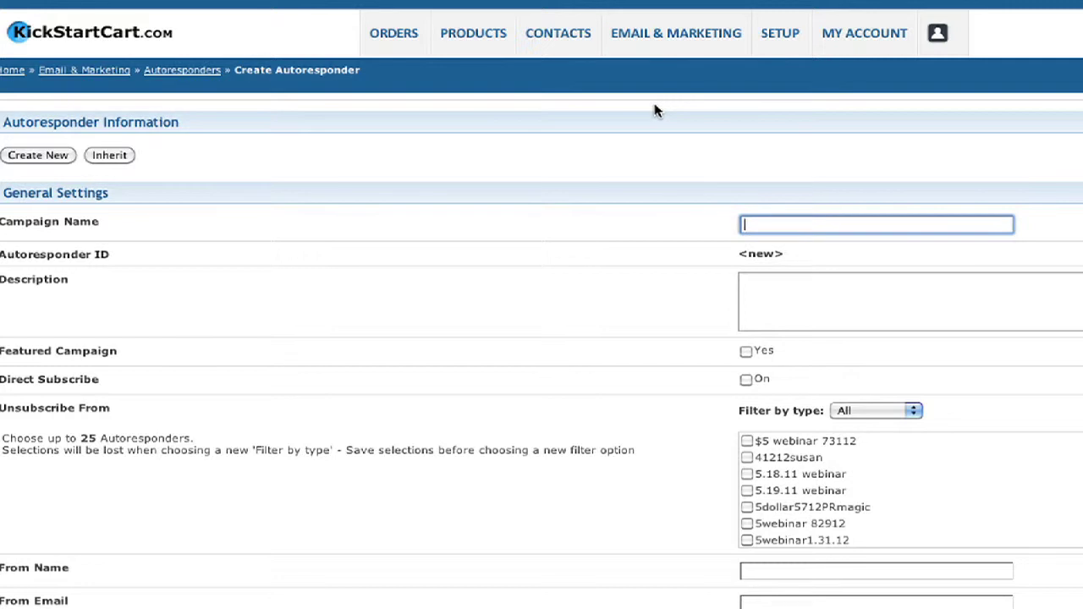
type("bookoptin")
left_click(151, 259)
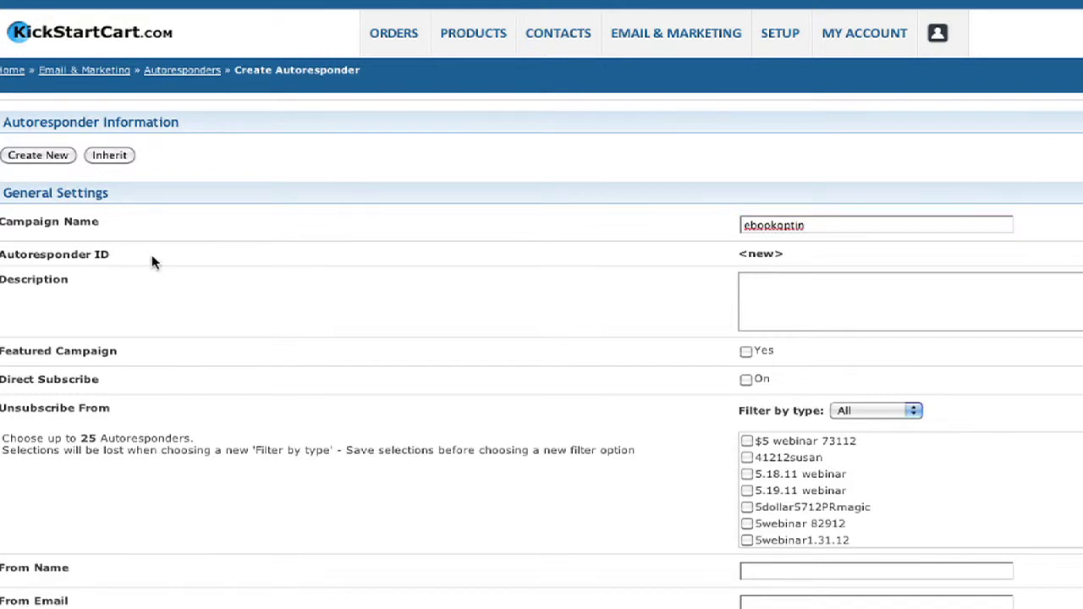
Enter 'opt in on website' as the campaign description.
scroll(38, 254, "down", 1)
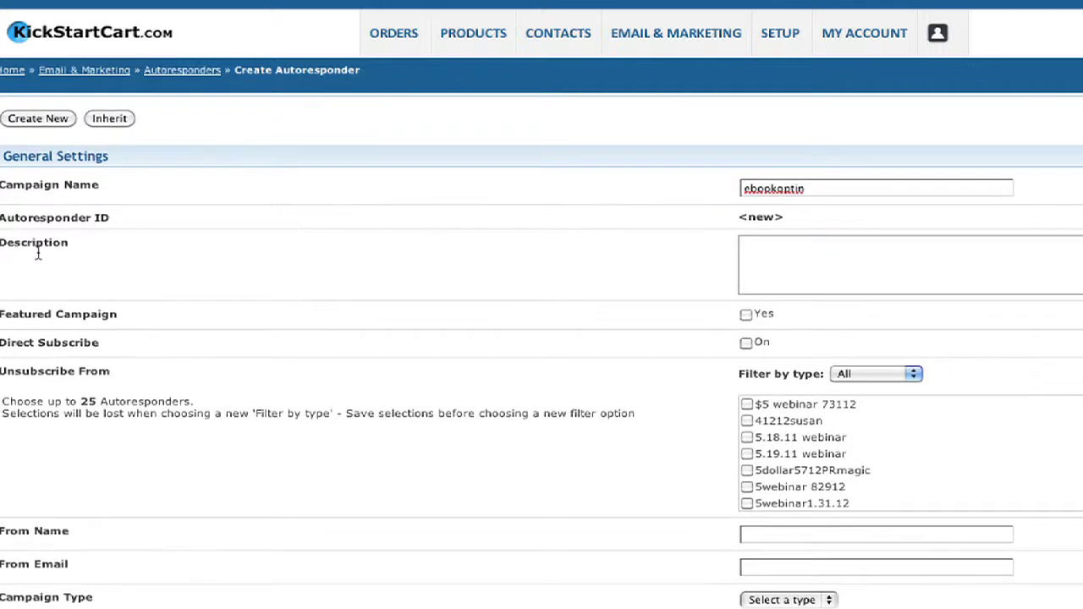
scroll(38, 254, "down", 3)
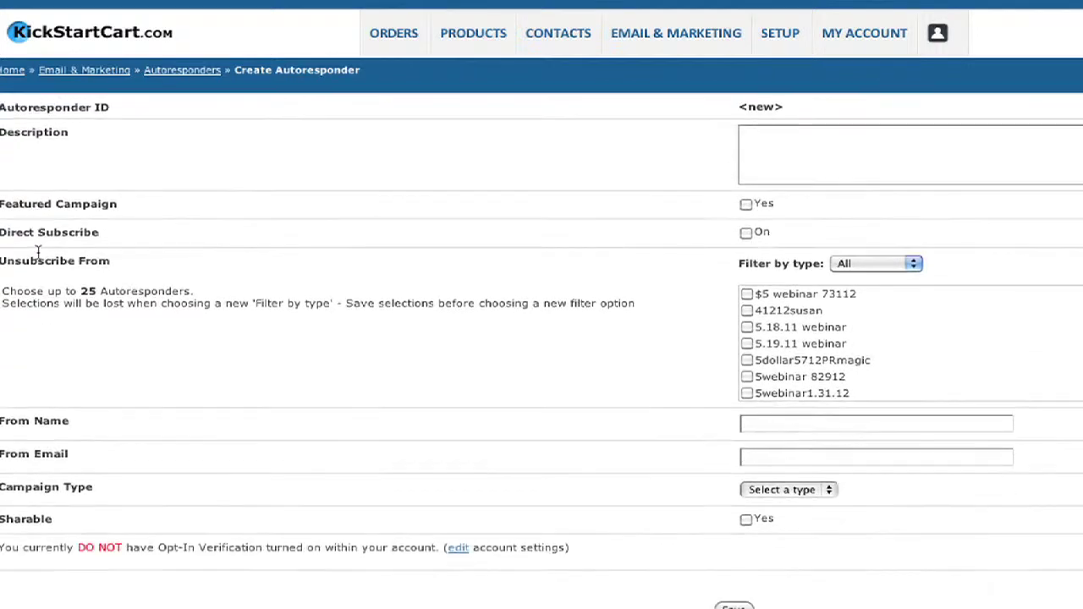
left_click(818, 139)
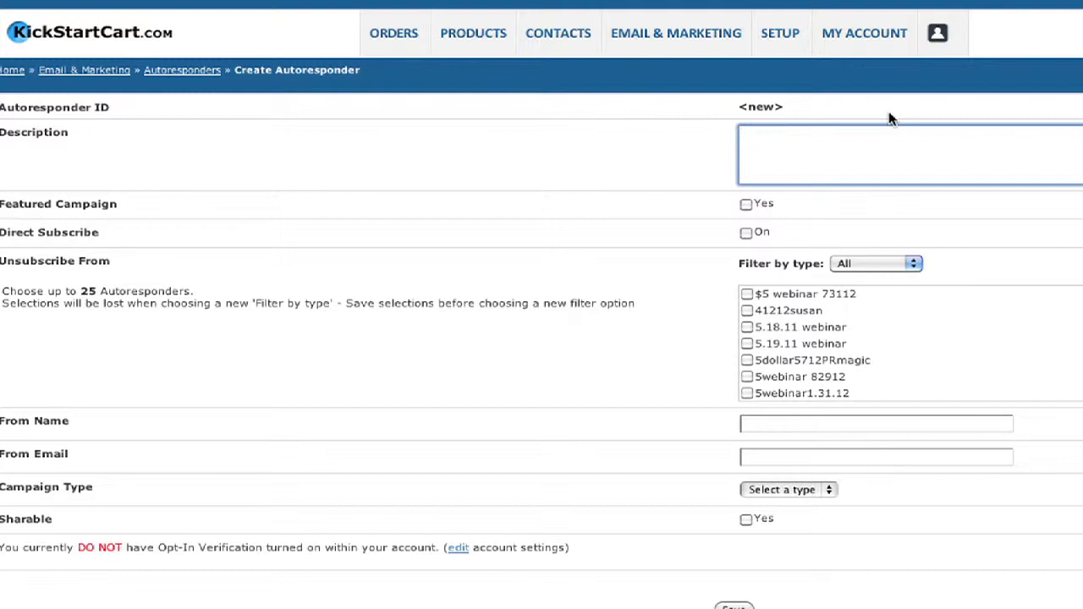
type("opt in on website")
left_click(599, 176)
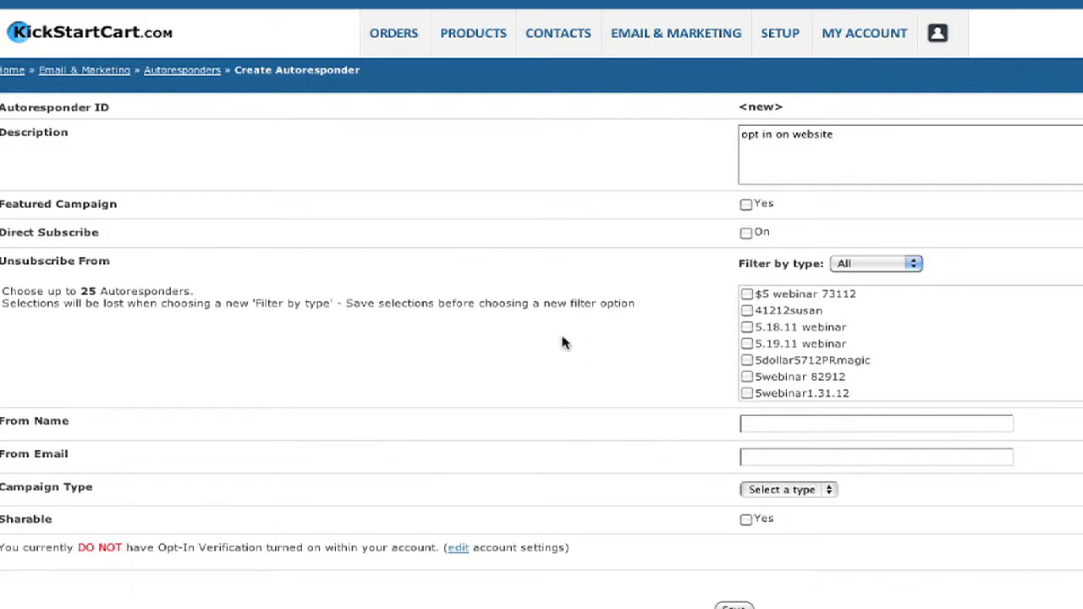
Enter the sender's name as From Name and complete the sender's e-mail address from autocomplete.
left_click(805, 425)
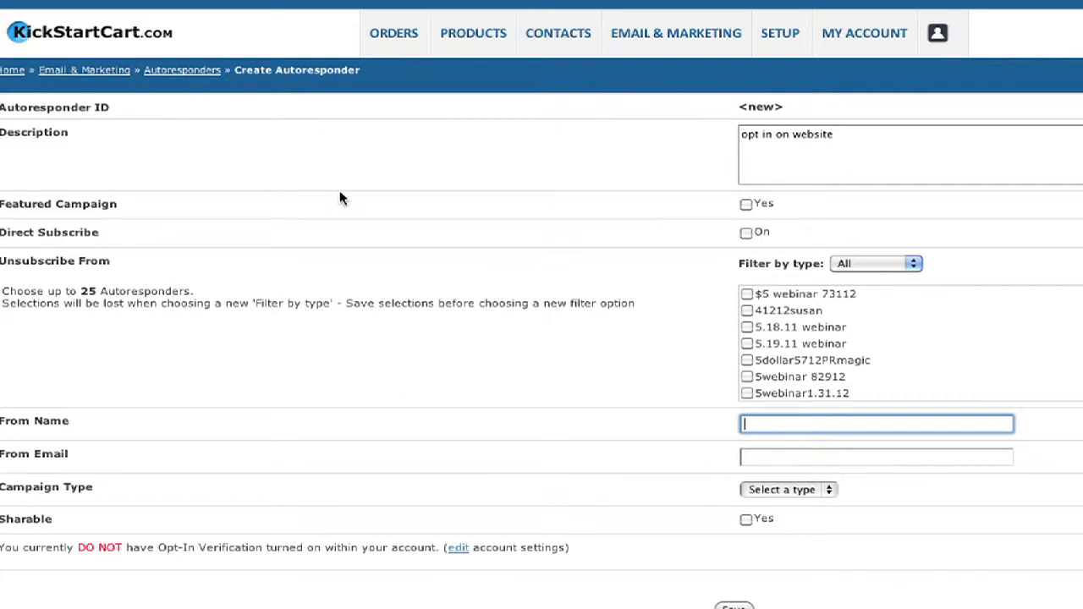
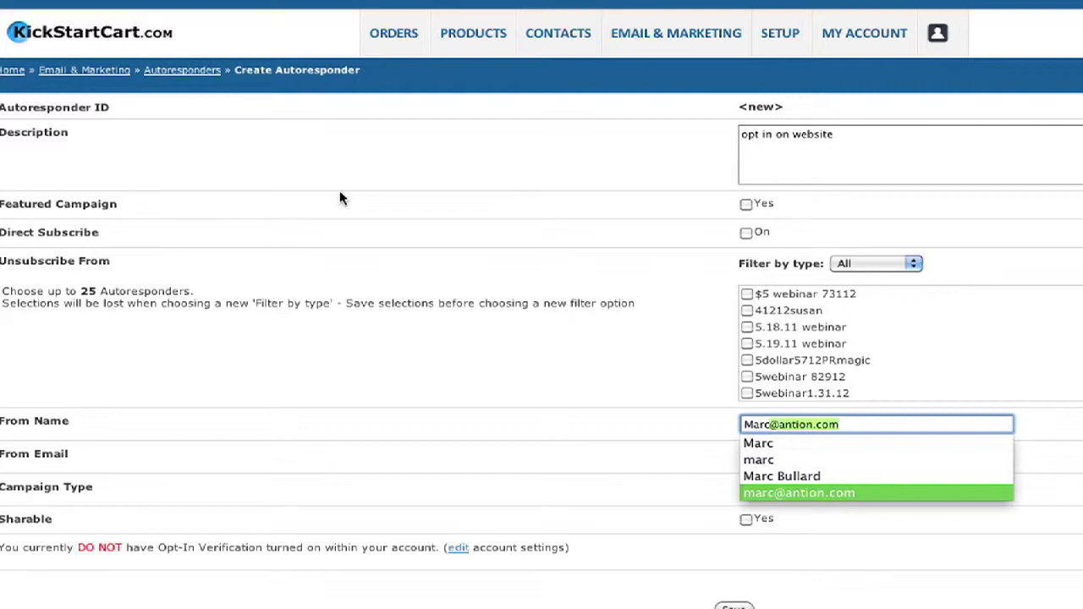
key("Up")
key("Up")
key("Up")
key("Tab")
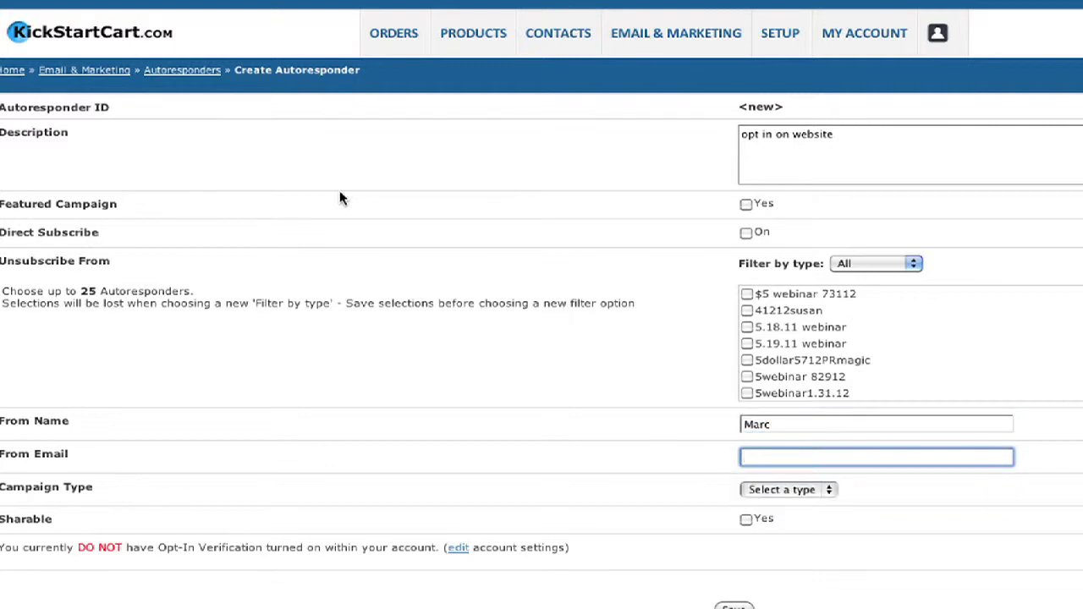
key("Tab")
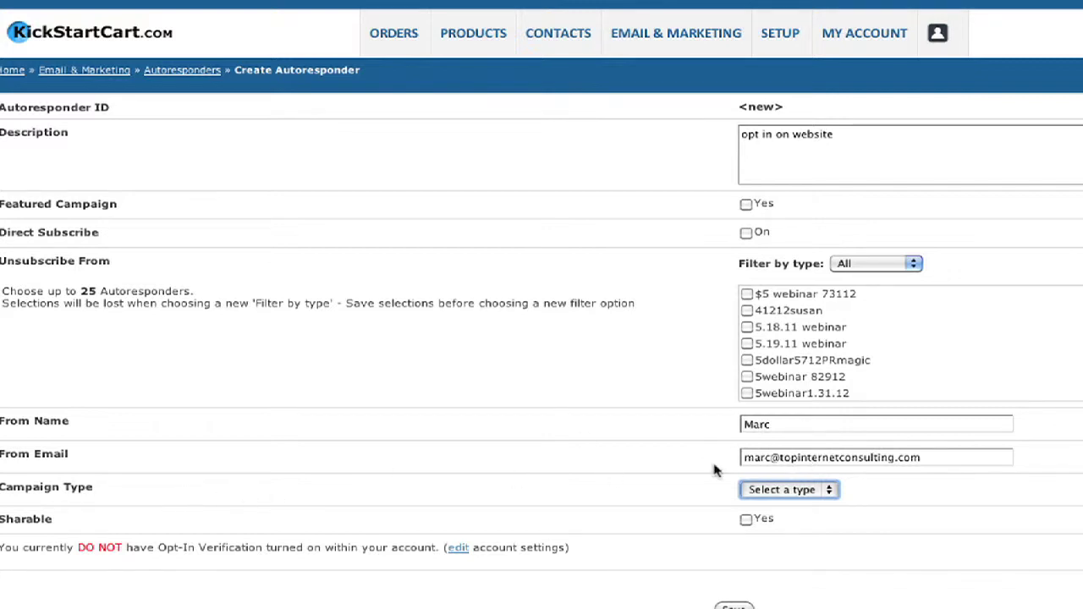
Set the campaign type to Prospects, leave it not sharable, and save the autoresponder.
left_click(830, 492)
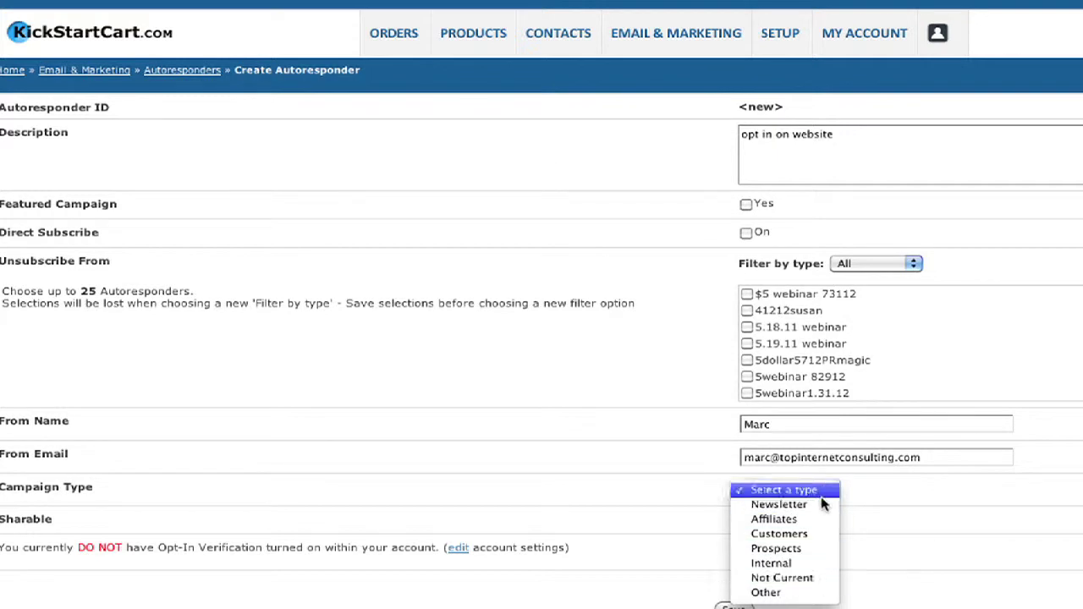
left_click(795, 595)
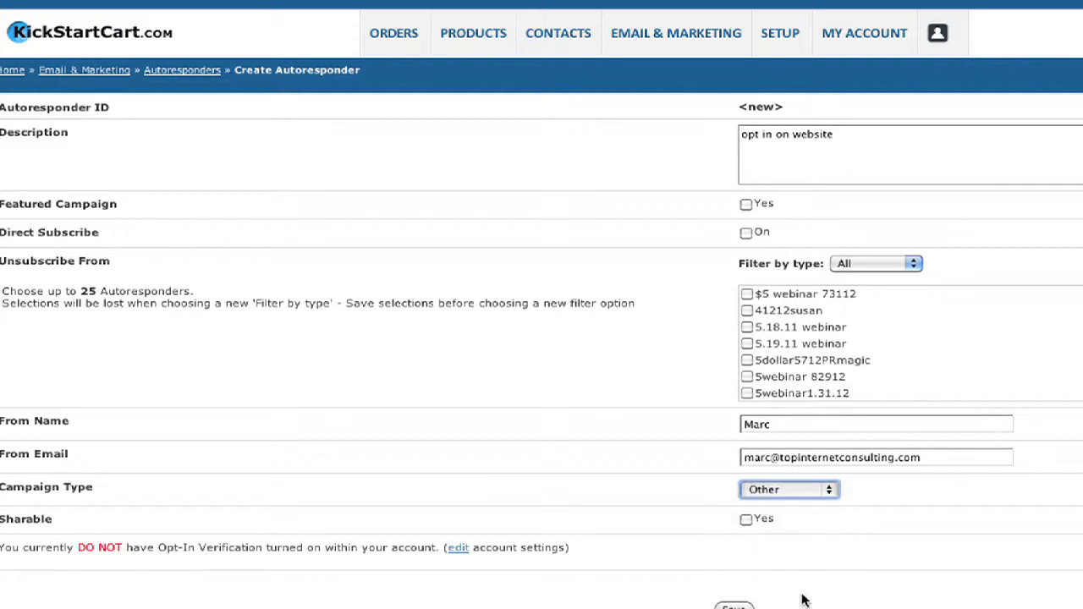
left_click(828, 489)
left_click(810, 389)
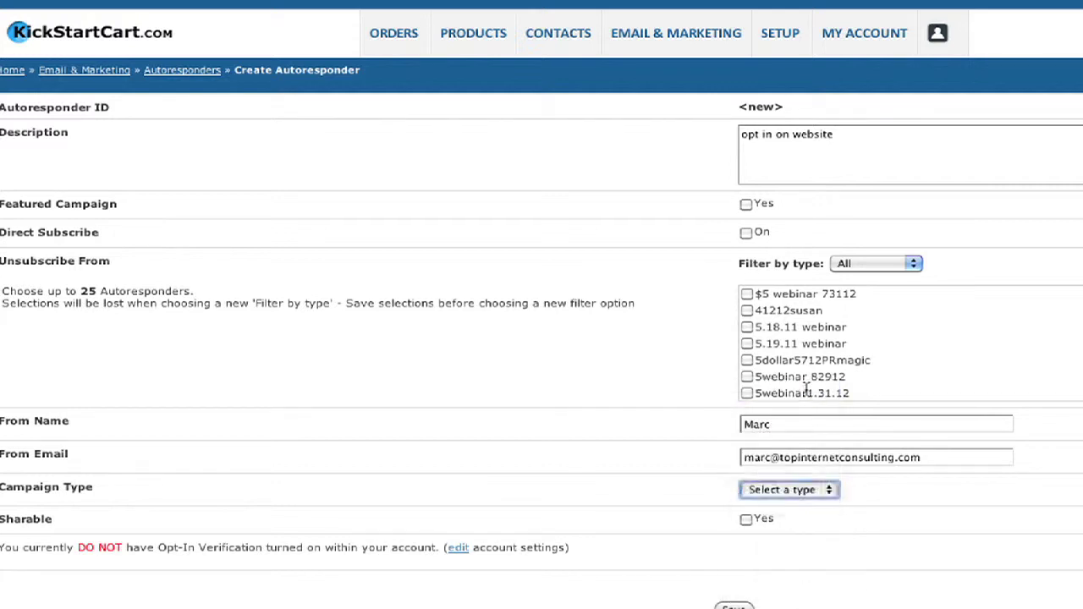
left_click(803, 488)
left_click(792, 550)
left_click(745, 520)
left_click(746, 520)
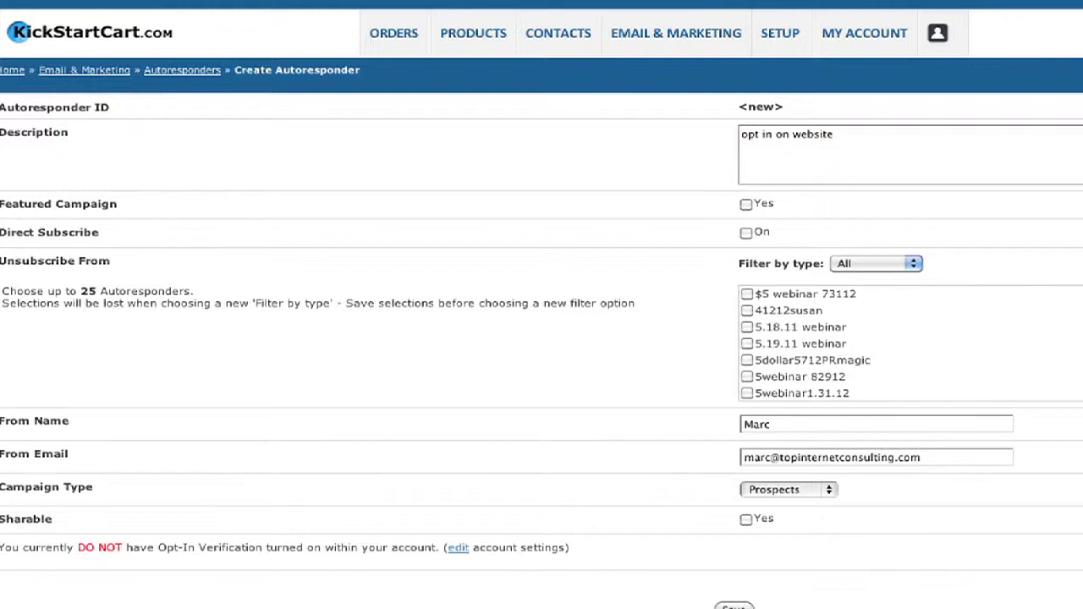
scroll(821, 417, "down", 1)
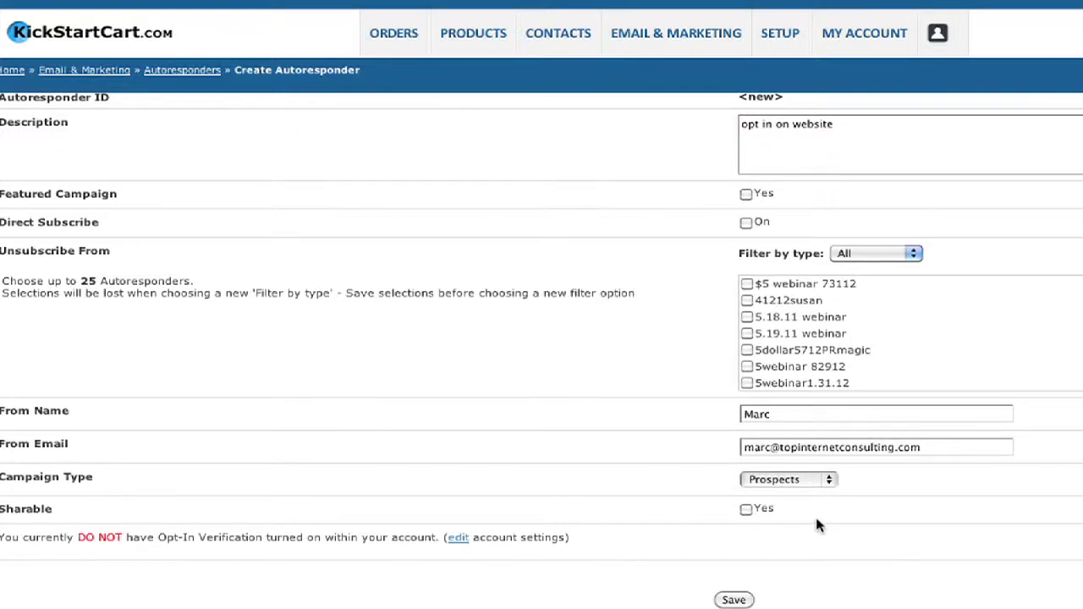
left_click(732, 601)
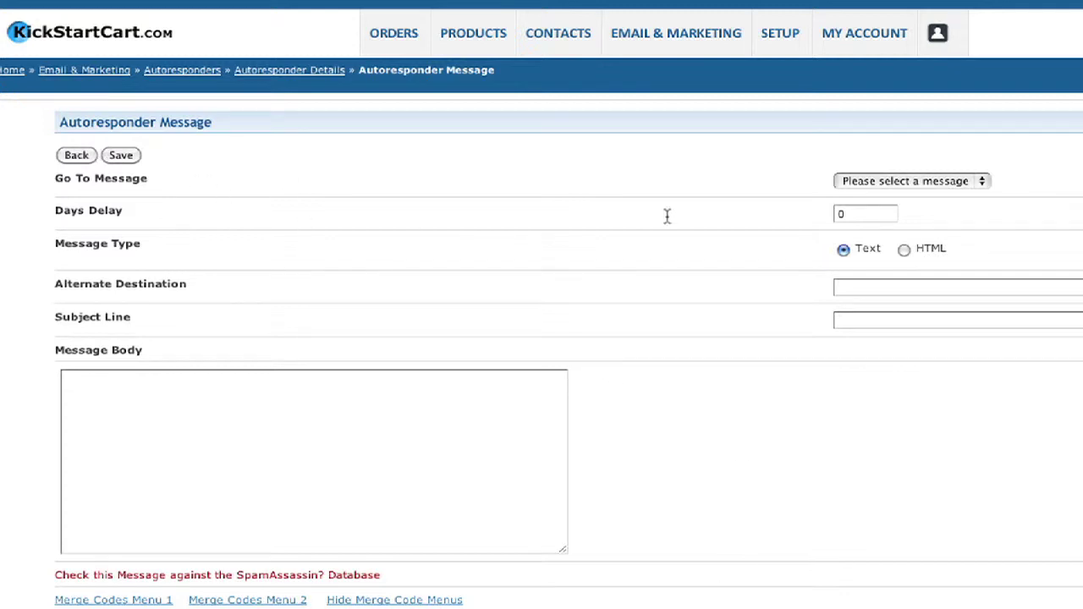
scroll(542, 352, "down", 1)
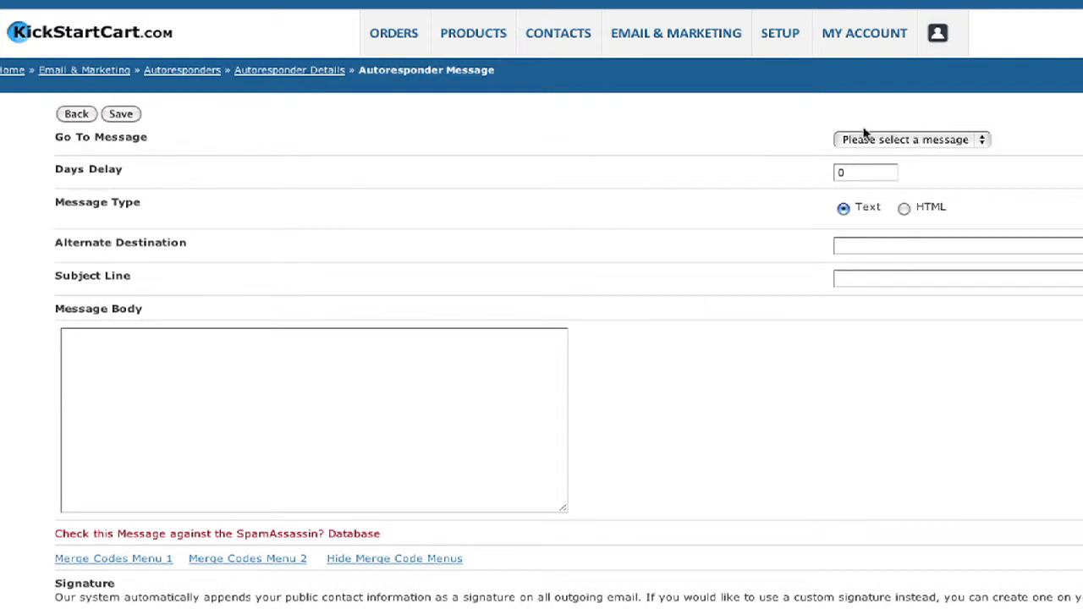
left_click(979, 140)
left_click(975, 141)
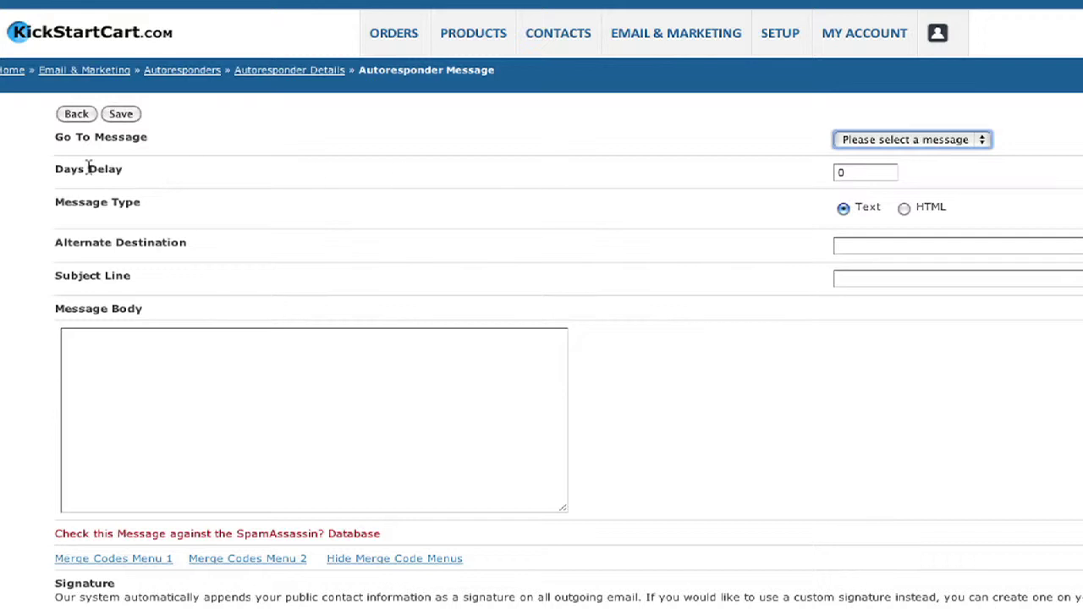
left_click(863, 173)
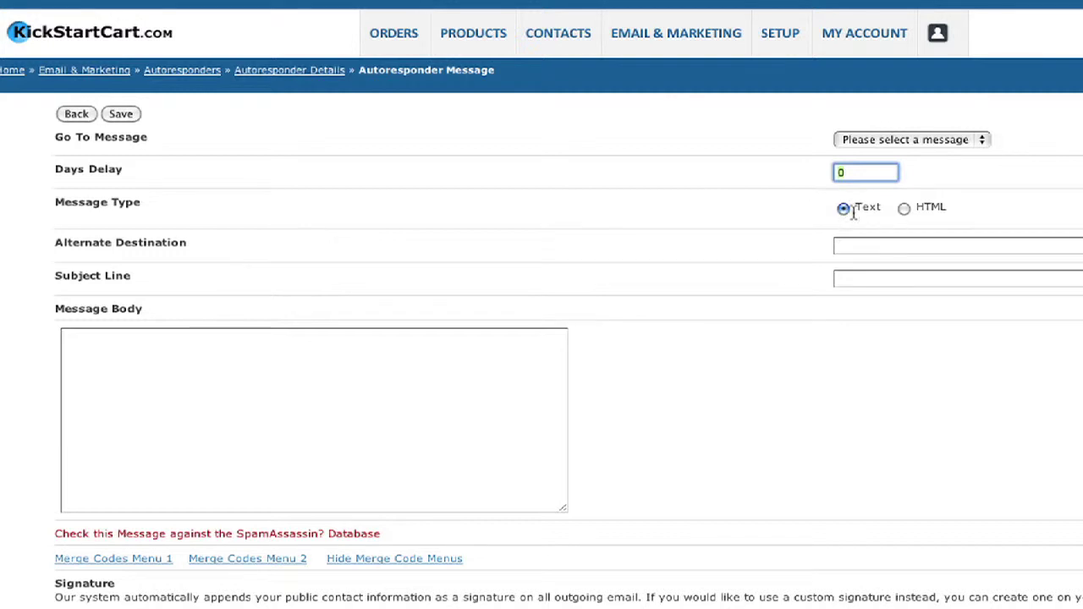
Switch the message type to HTML to bring up the rich-text editor for the body.
left_click(904, 209)
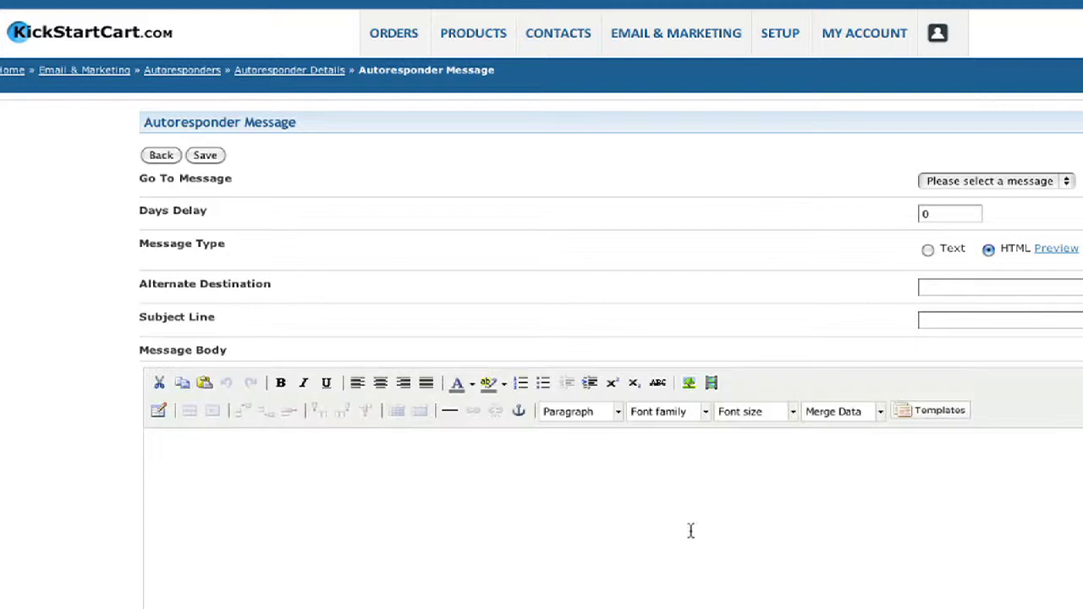
scroll(239, 246, "down", 3)
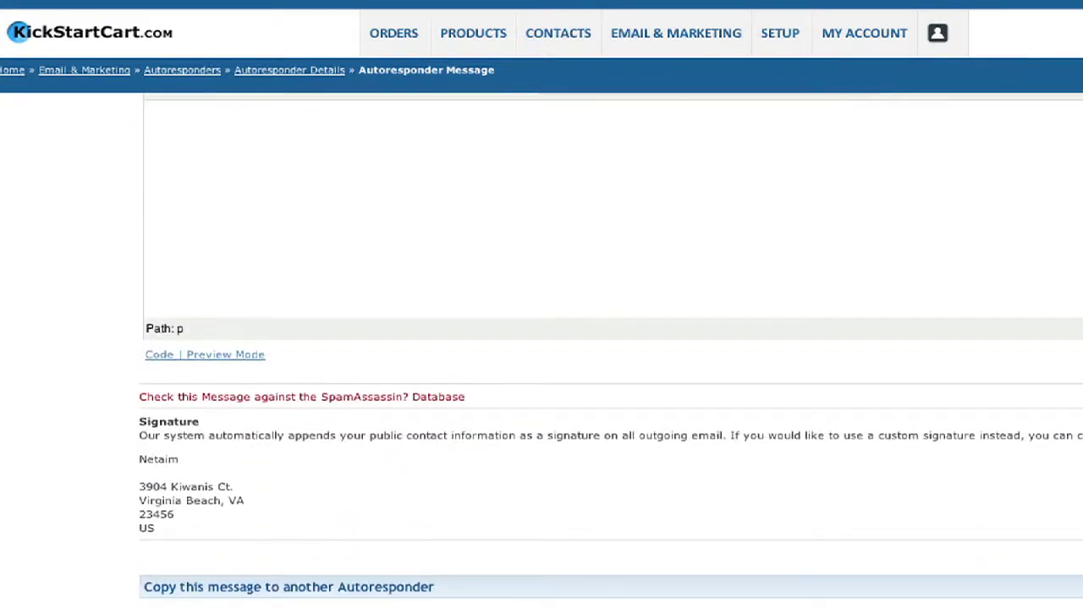
scroll(621, 406, "up", 2)
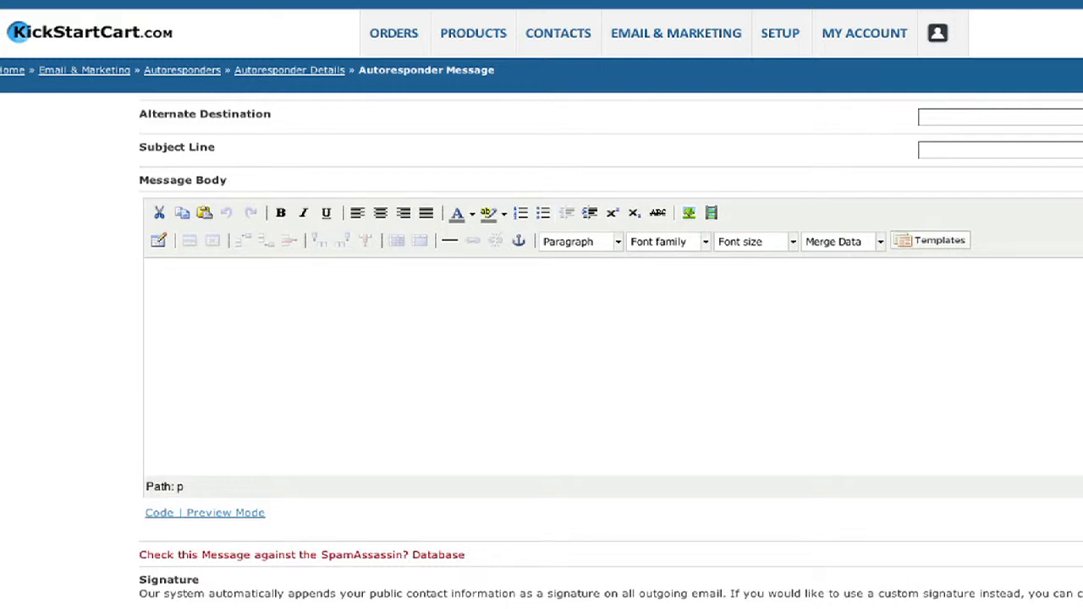
scroll(541, 338, "up", 2)
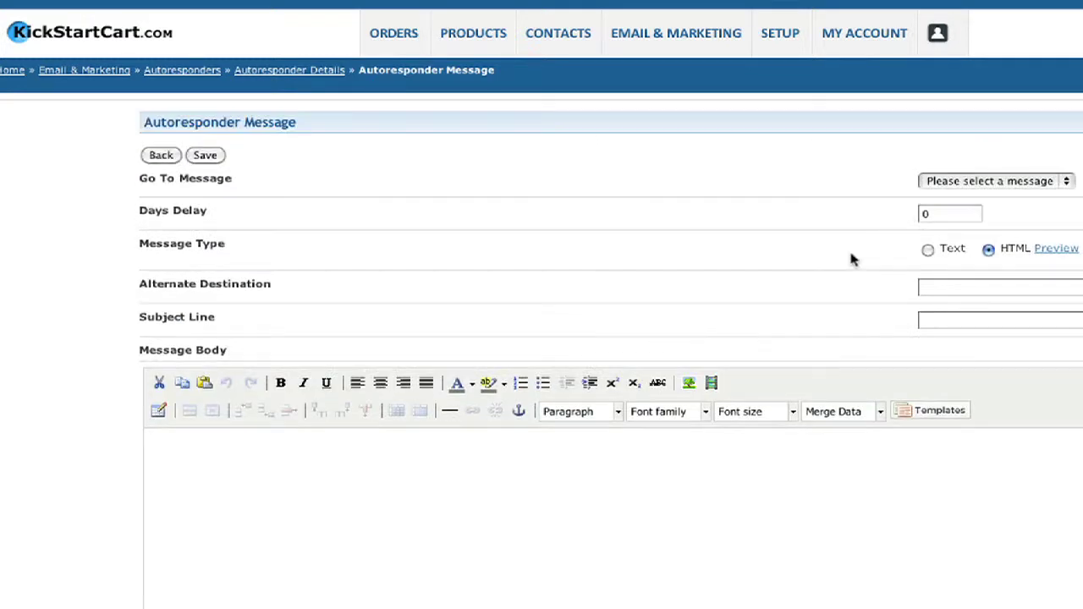
Set the message back to Text type and give it the subject 'My gift to you'.
left_click(927, 250)
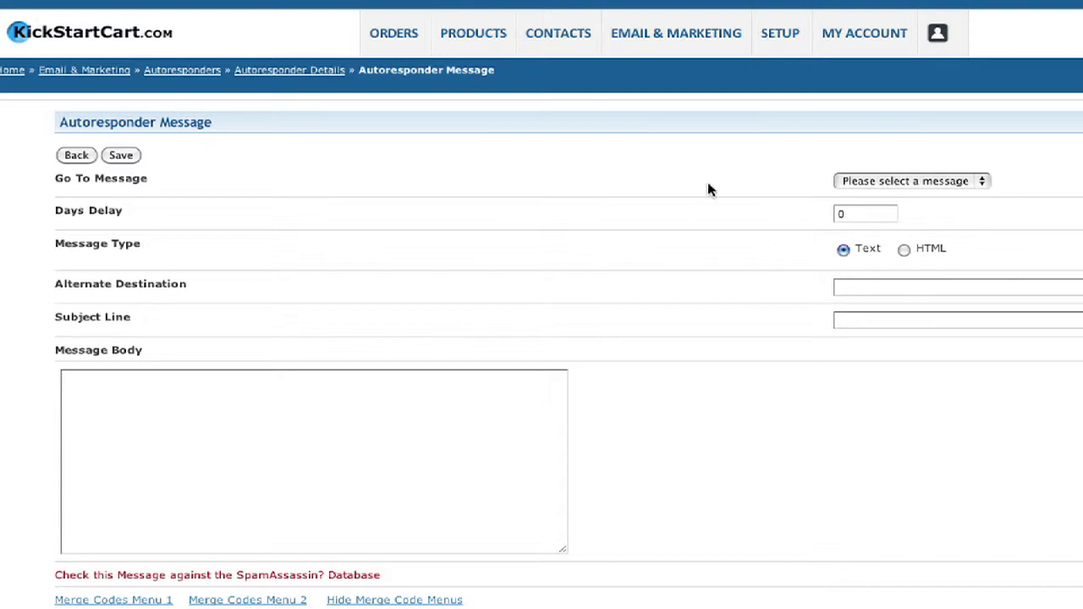
left_click(941, 323)
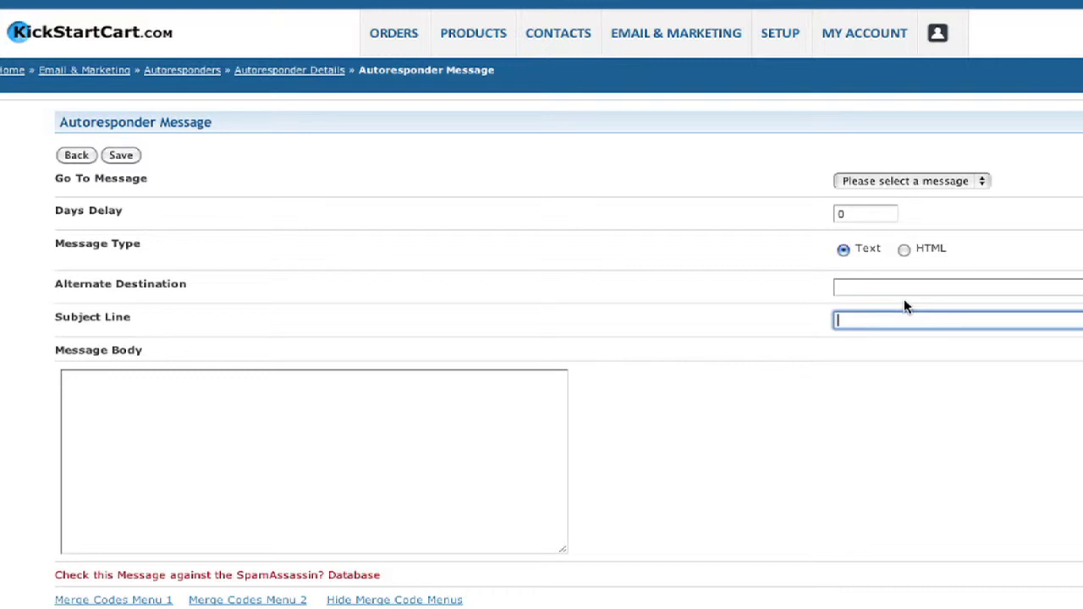
type("My gift to you")
key("Tab")
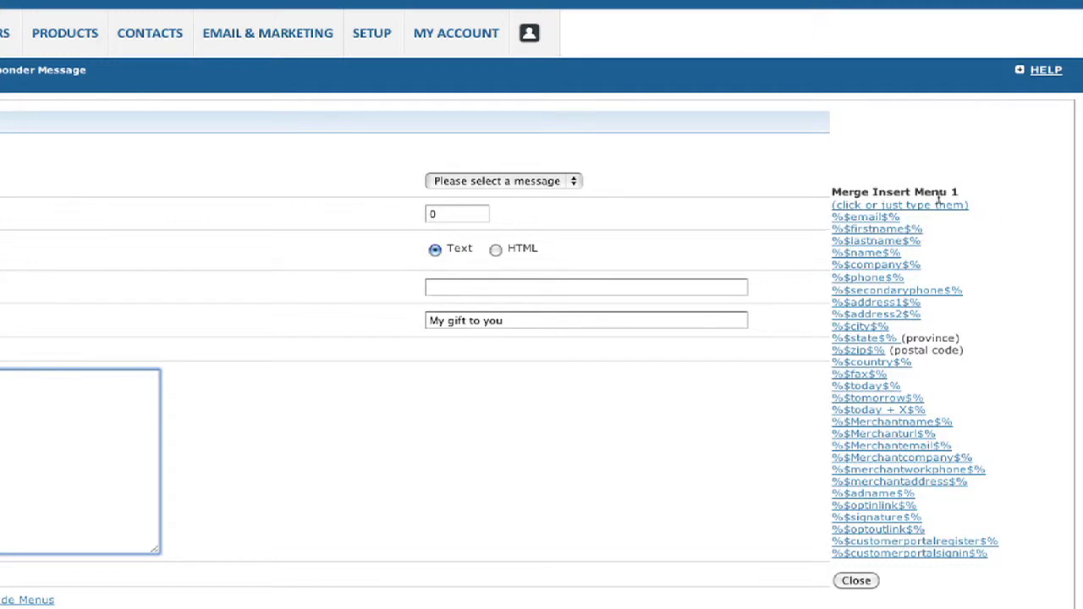
Insert the %$name$% merge code at the start of the message body.
left_click(869, 254)
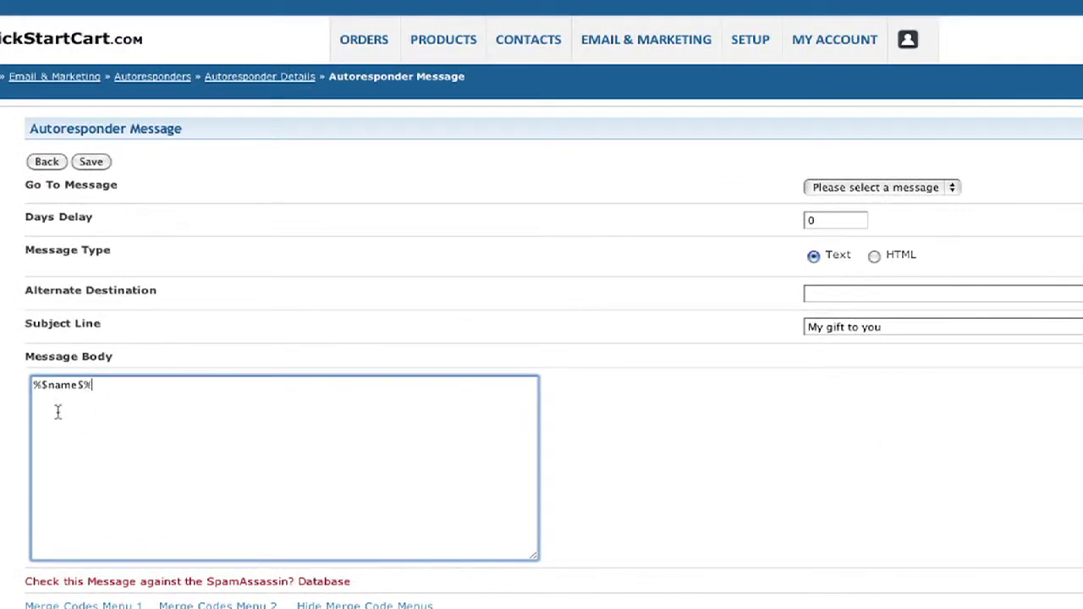
left_click_drag(98, 387, 33, 385)
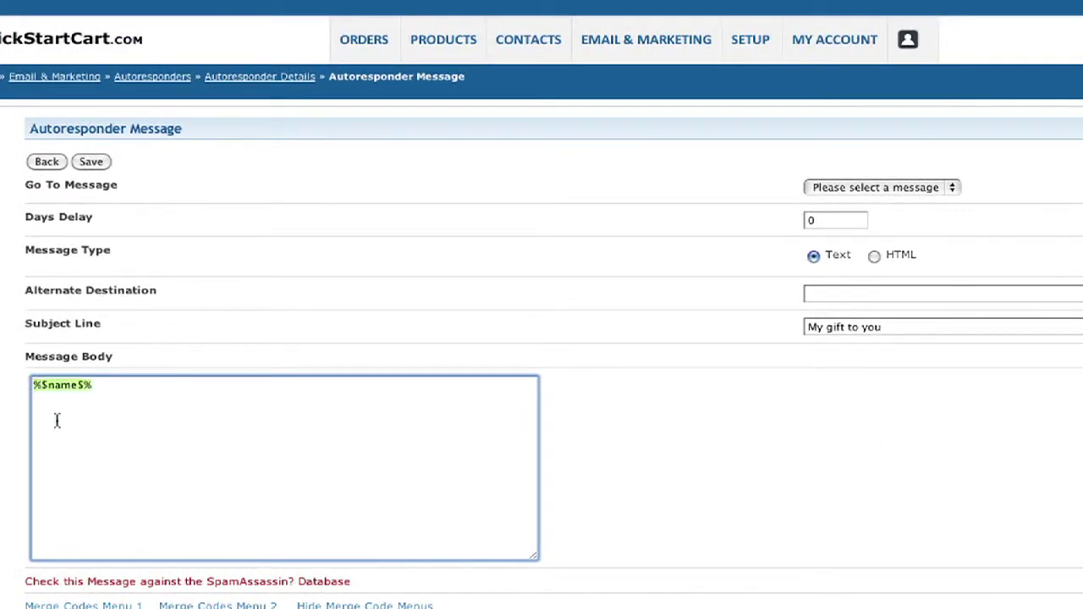
left_click(51, 401)
Add 'Thanks for opting for my book. It can be found here:' followed by the book's web address.
left_click(32, 388)
left_click(93, 388)
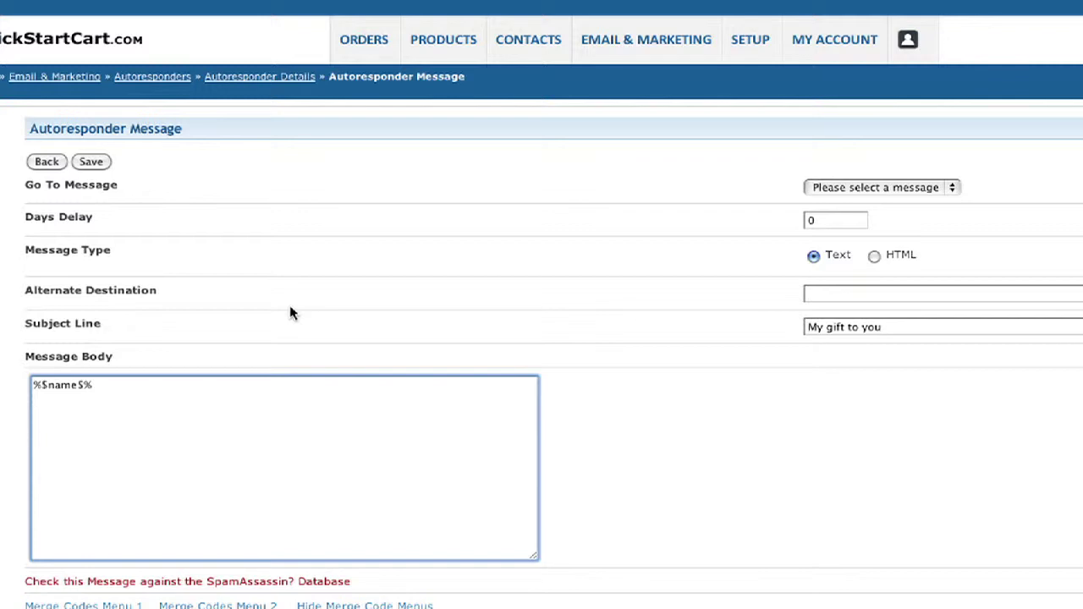
type("hanks for opting")
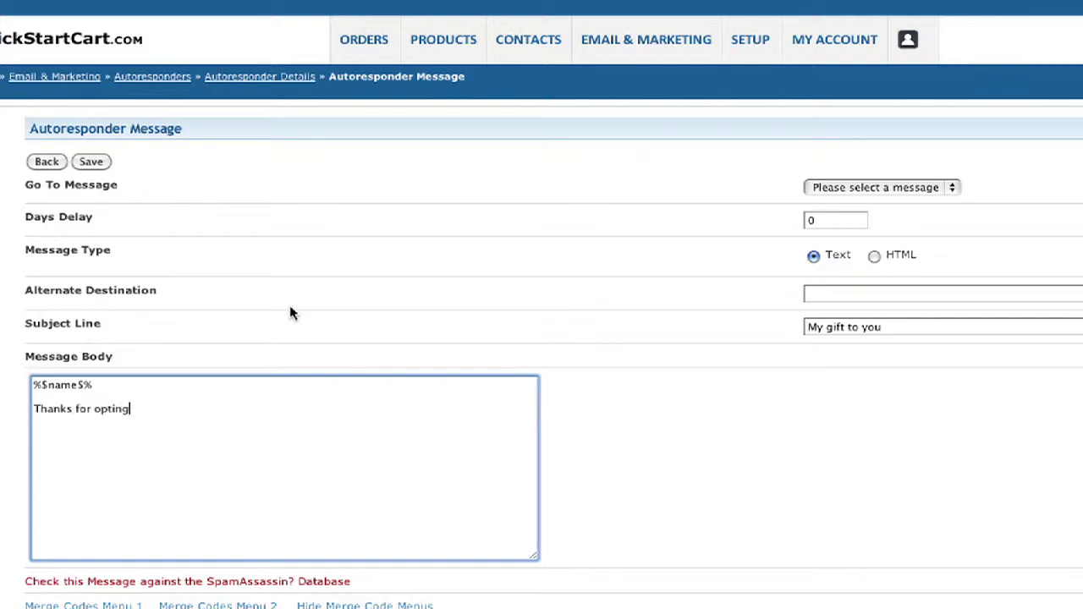
type("for my book. It can be foun")
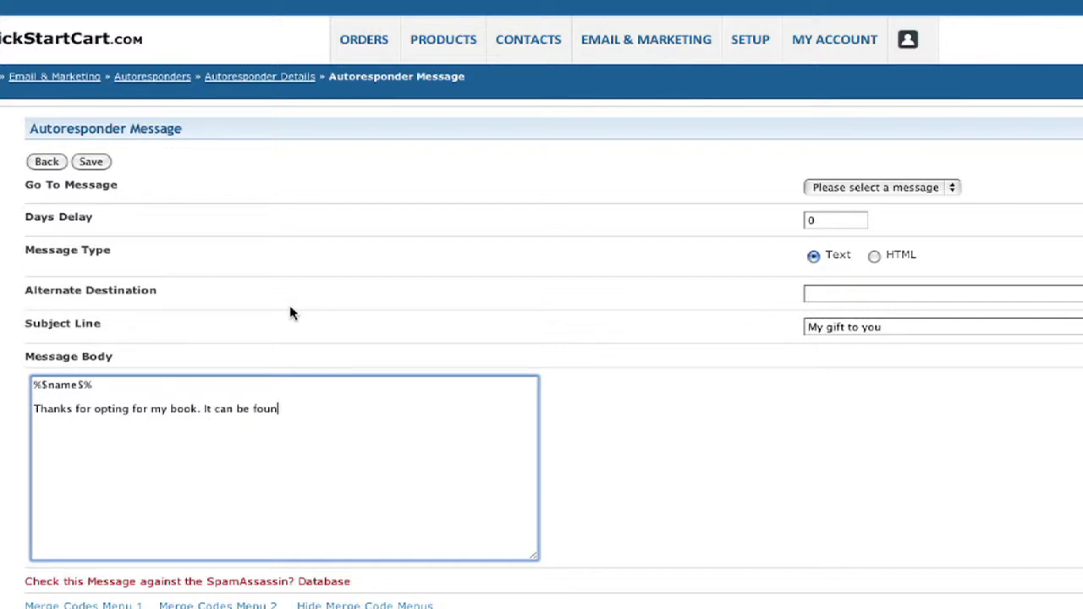
type("d here: ")
type("httpp")
key("BackSpace")
key("BackSpace")
type("://www")
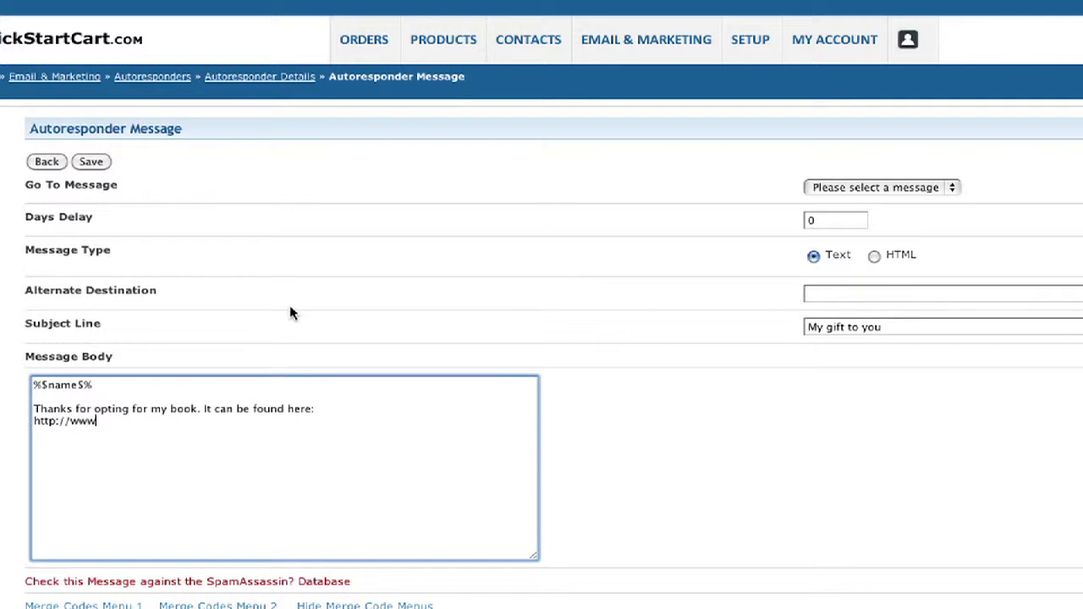
type(".marcbullard.com")
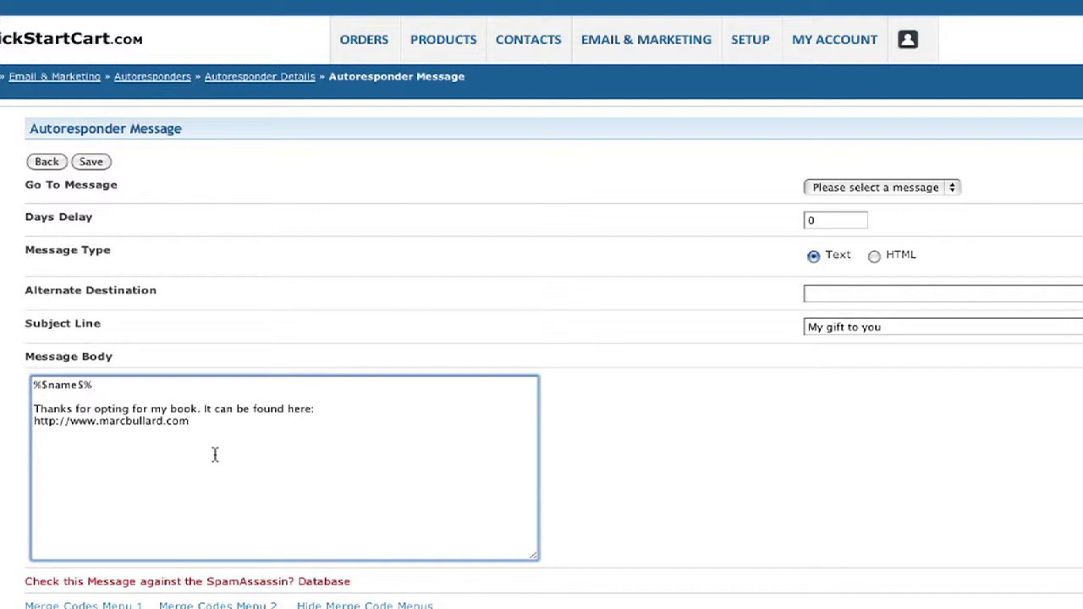
Store the 'My gift to you' message and return to the Autoresponder Campaigns list.
scroll(542, 352, "down", 5)
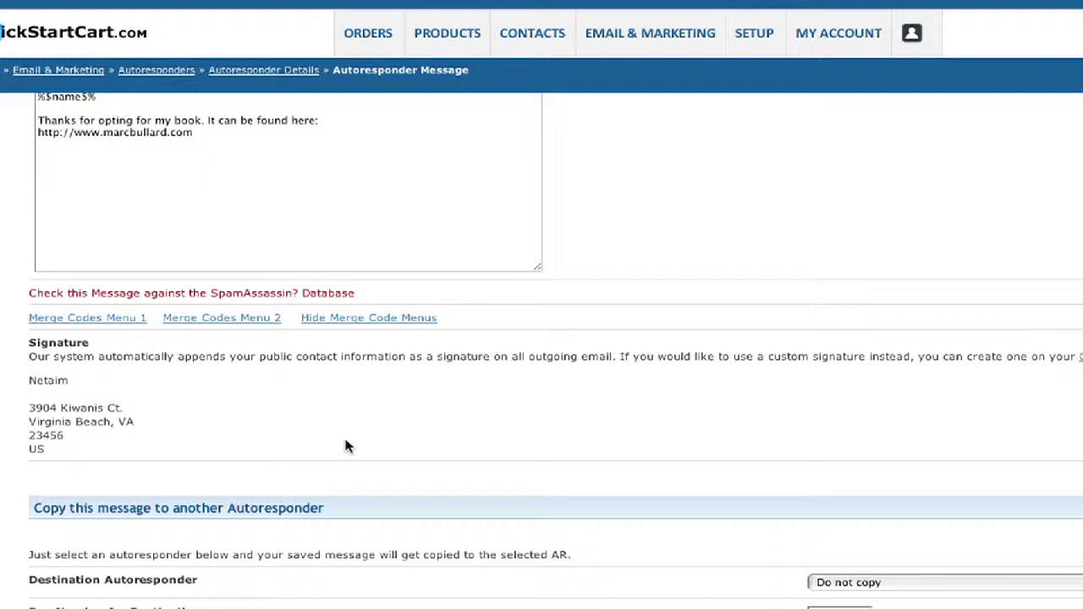
scroll(347, 445, "up", 4)
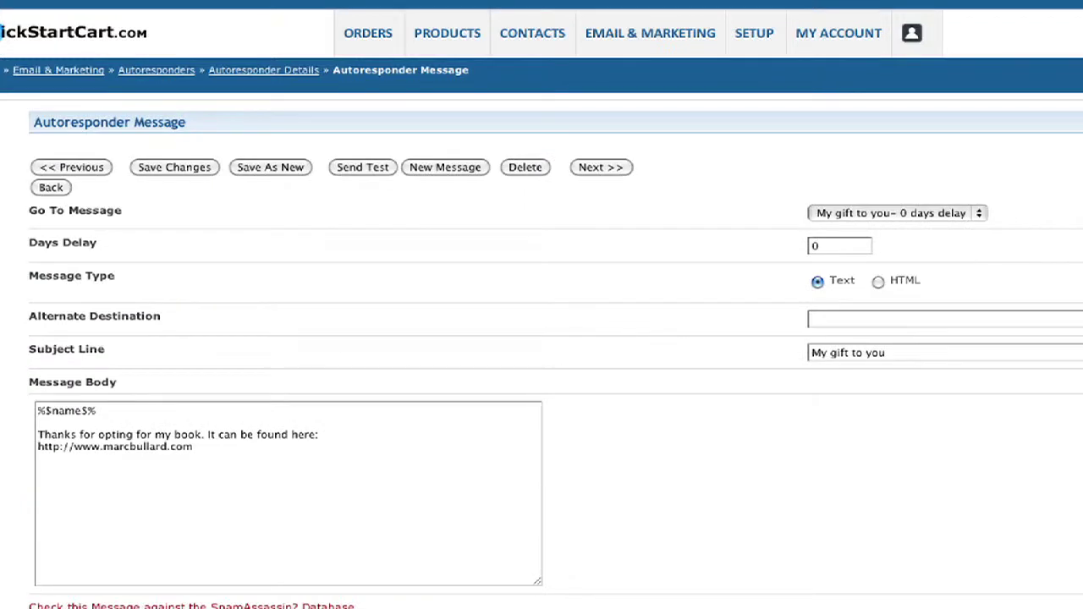
left_click(164, 74)
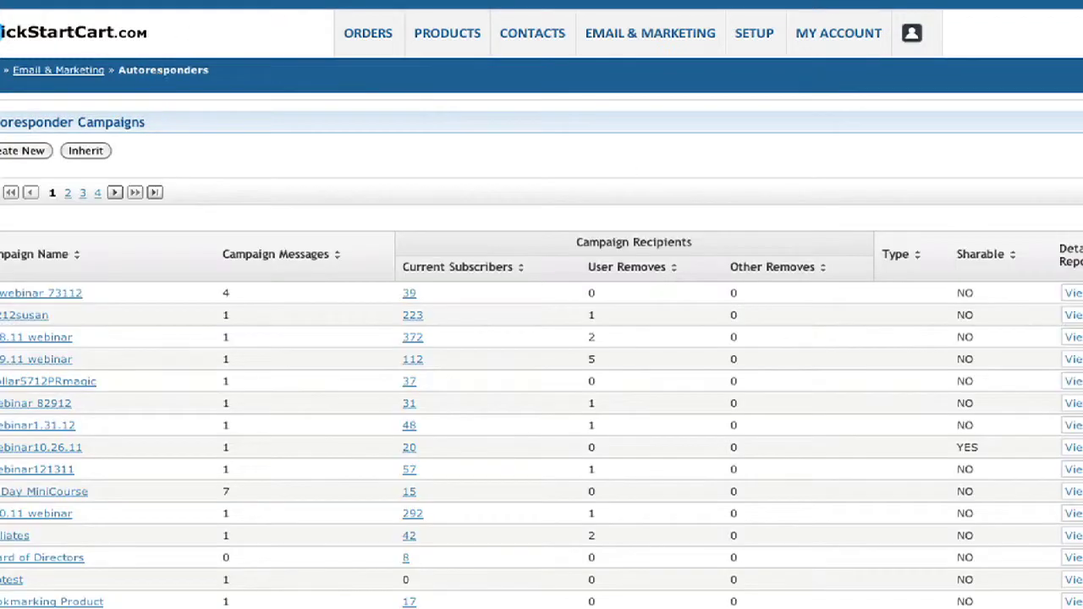